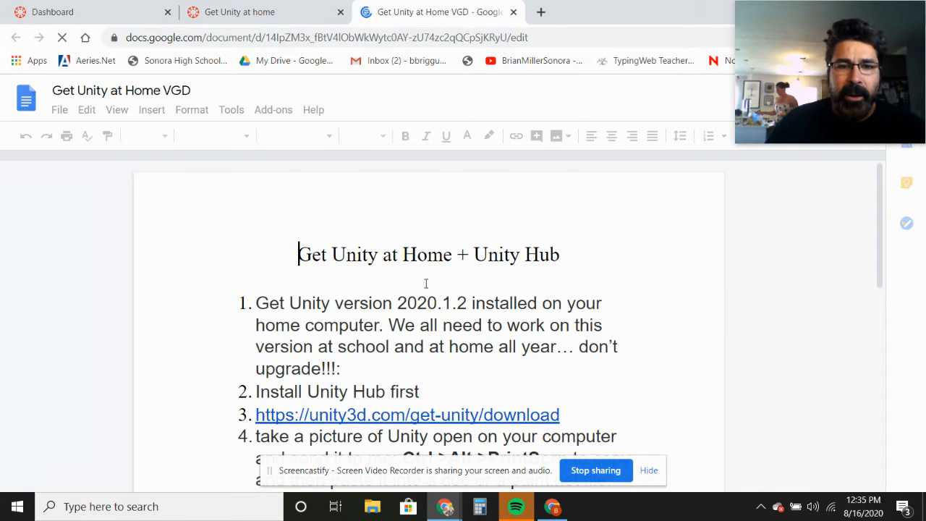
- Open the Unity download link from item 3 of the instructions document and download the Unity Hub installer
{"action": "scroll", "coordinate": [427, 282], "scroll_direction": "down", "scroll_amount": 1}
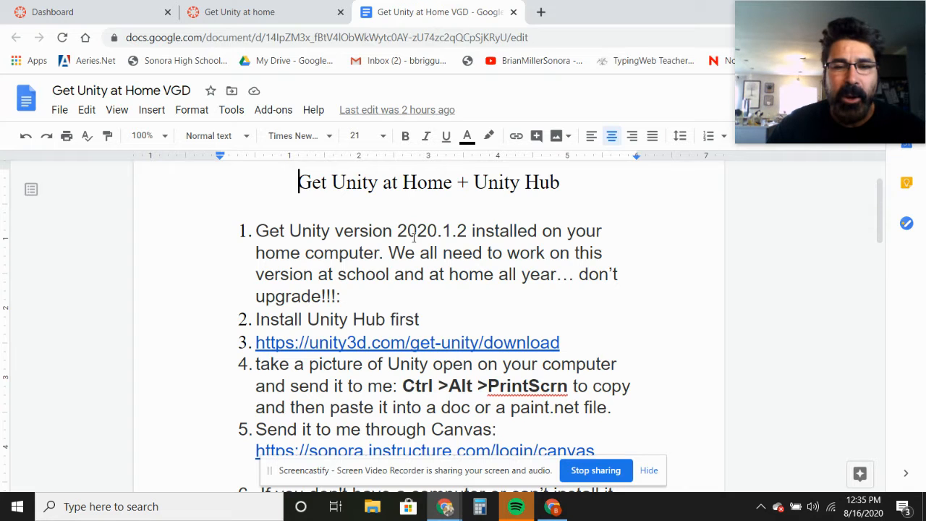
{"action": "left_click", "coordinate": [331, 344]}
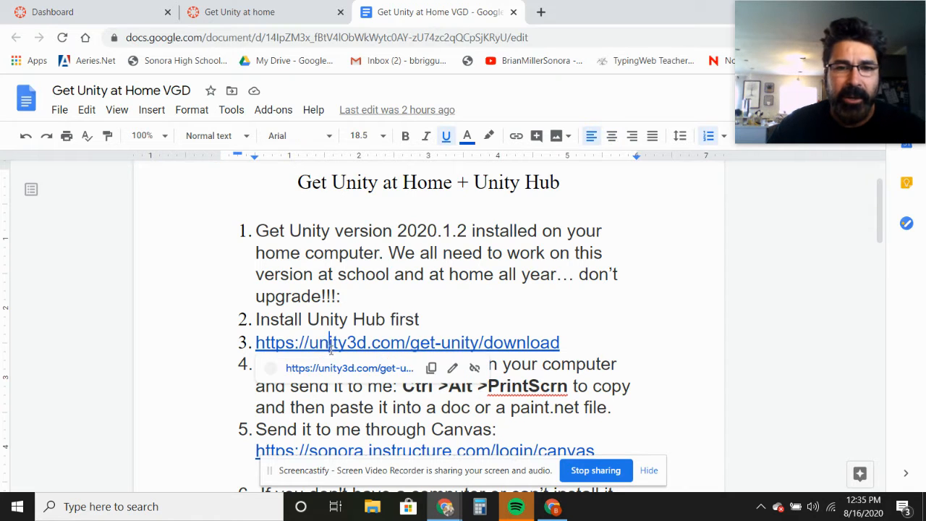
{"action": "left_click", "coordinate": [325, 369]}
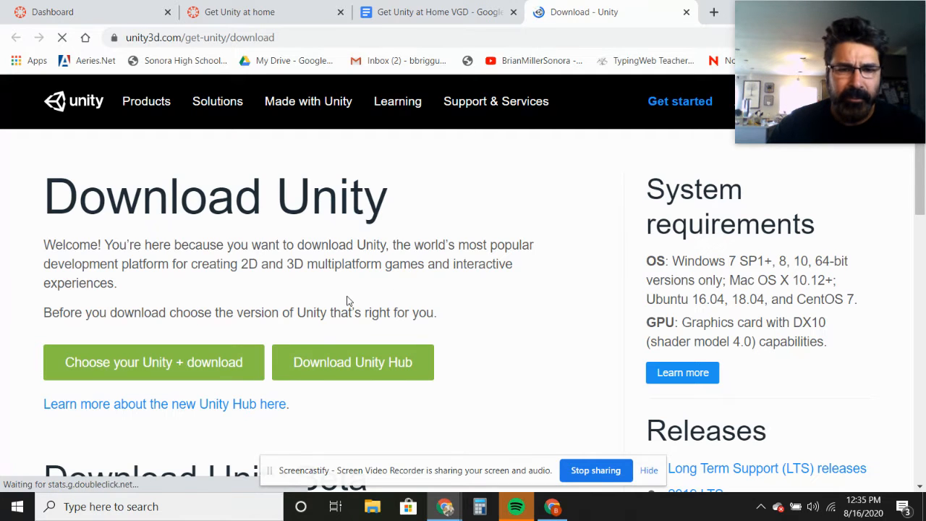
{"action": "left_click", "coordinate": [333, 373]}
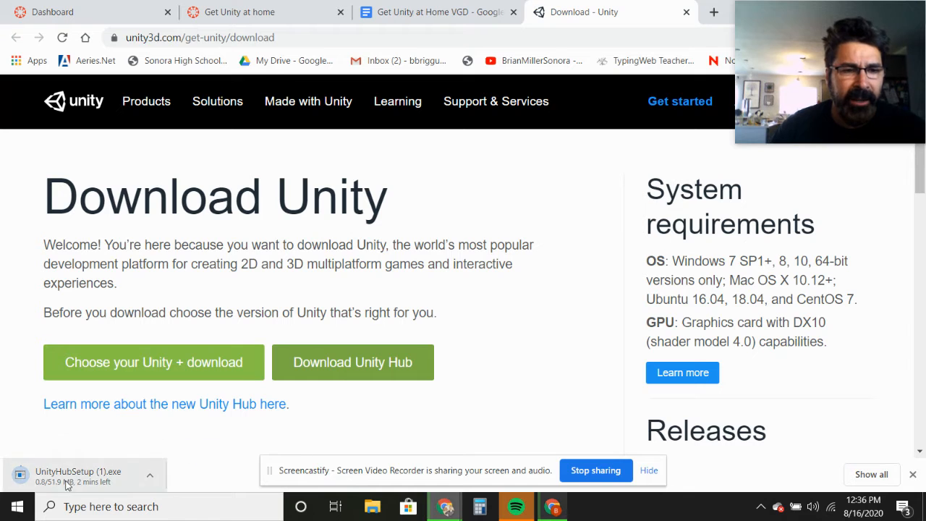
- Install Unity Hub into C:\Program Files\Unity Hub using UnityHubSetup.exe in the Downloads folder, launch it, and allow its firewall access on private networks
{"action": "left_click", "coordinate": [149, 477]}
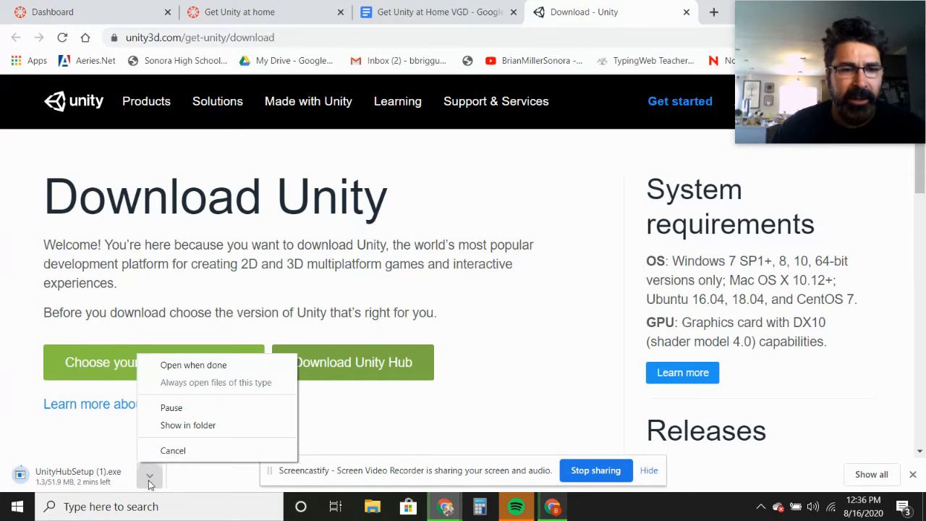
{"action": "left_click", "coordinate": [187, 425]}
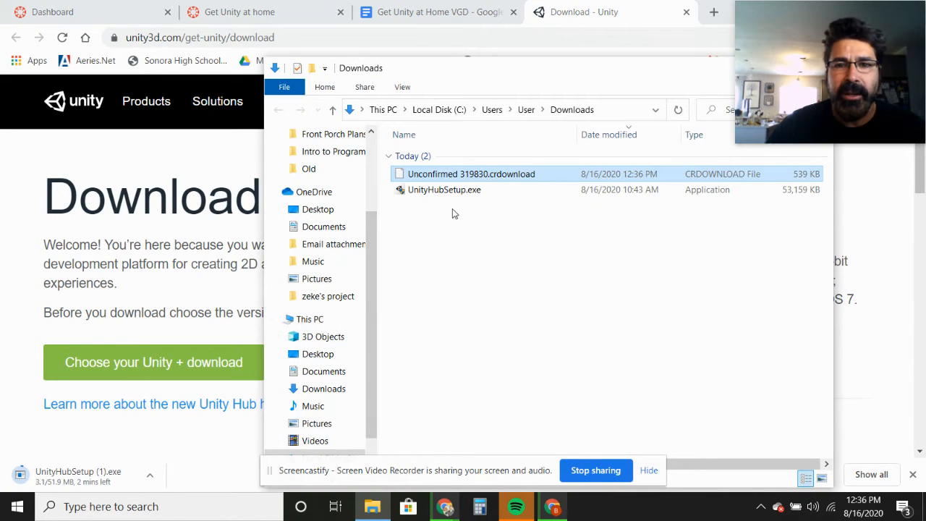
{"action": "double_click", "coordinate": [434, 192]}
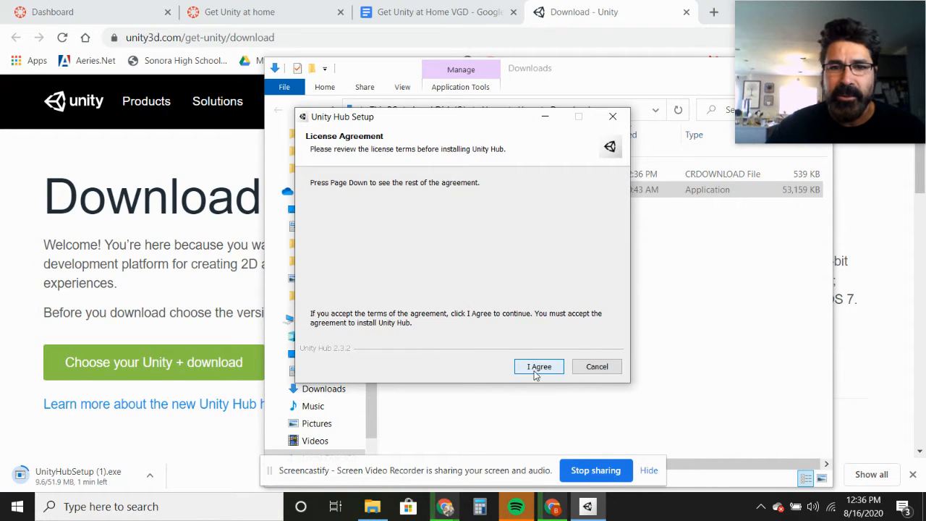
{"action": "left_click", "coordinate": [534, 371]}
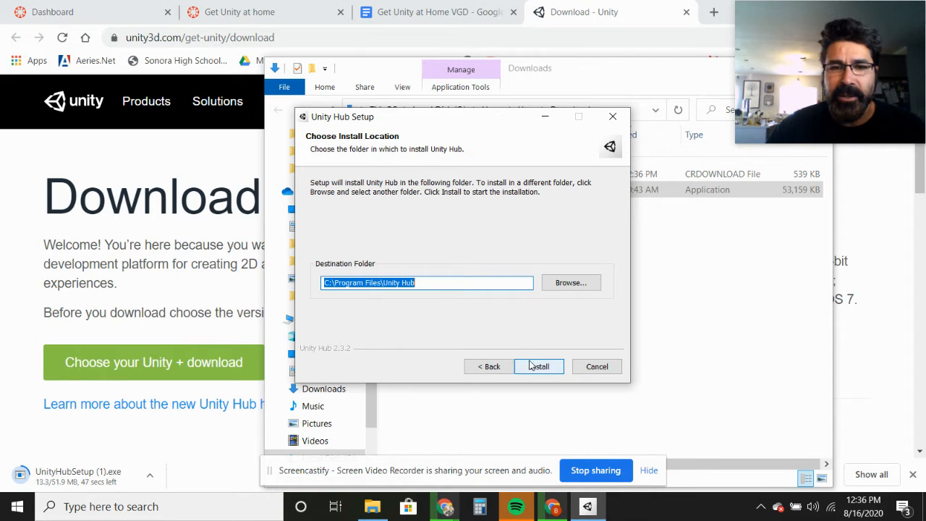
{"action": "left_click", "coordinate": [544, 370]}
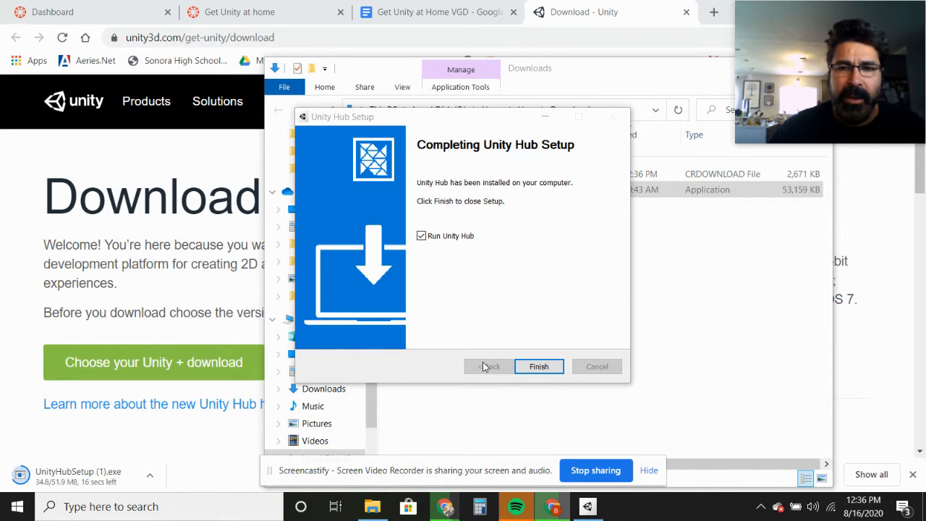
{"action": "left_click", "coordinate": [538, 368]}
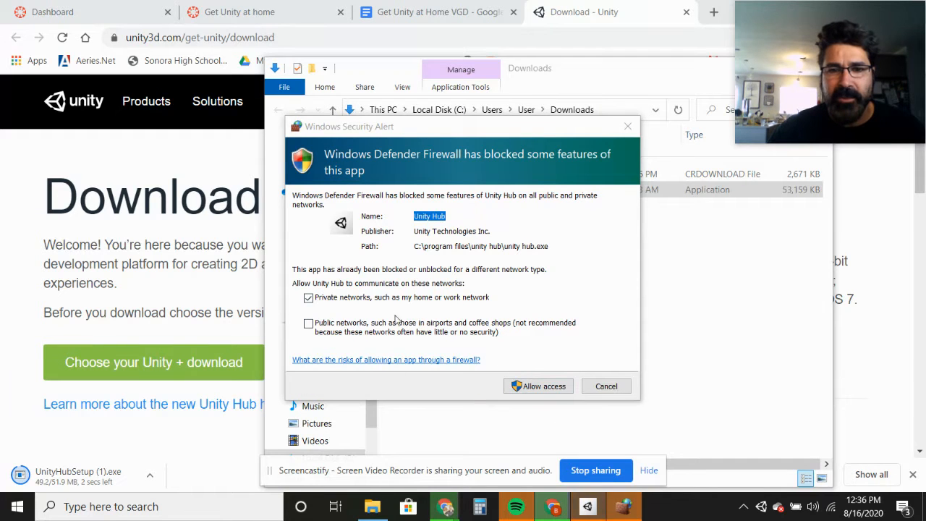
{"action": "left_click", "coordinate": [547, 388]}
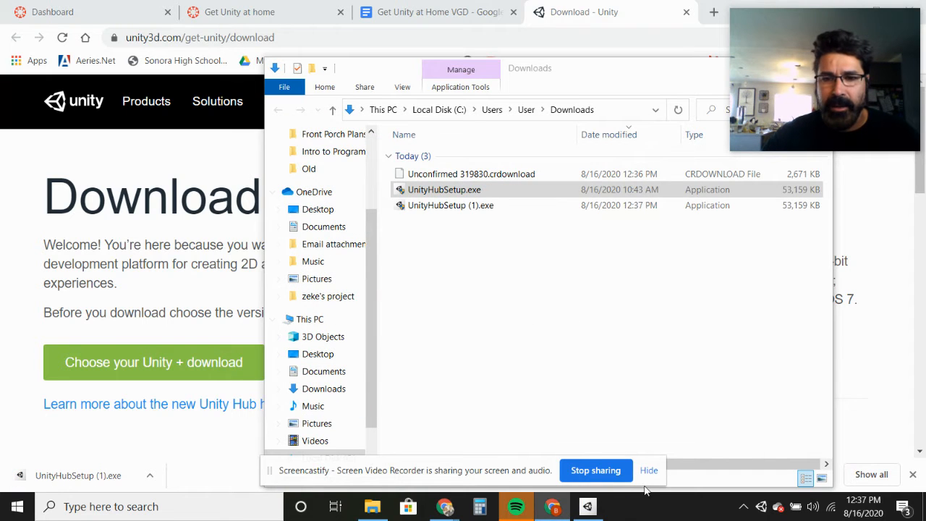
- Switch to the Unity Hub window and start the manual license activation from License Management
{"action": "mouse_move", "coordinate": [588, 508]}
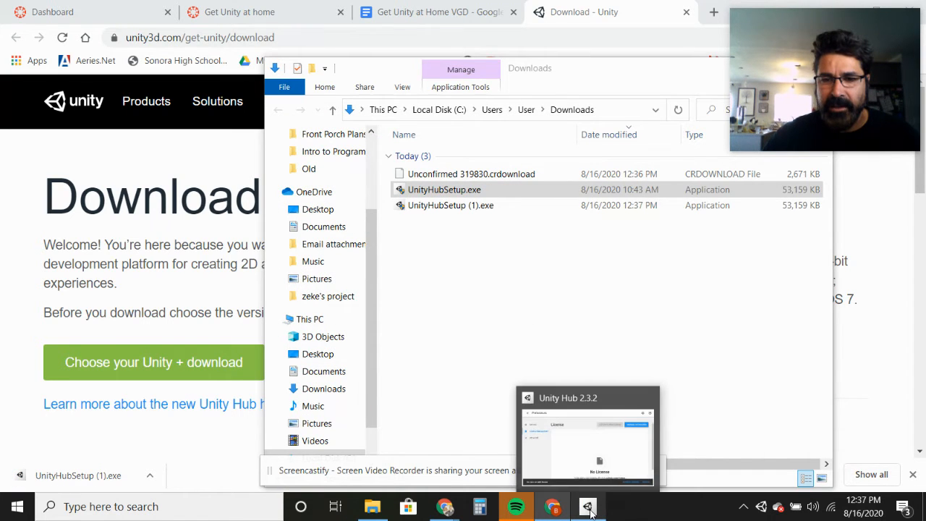
{"action": "left_click", "coordinate": [575, 437]}
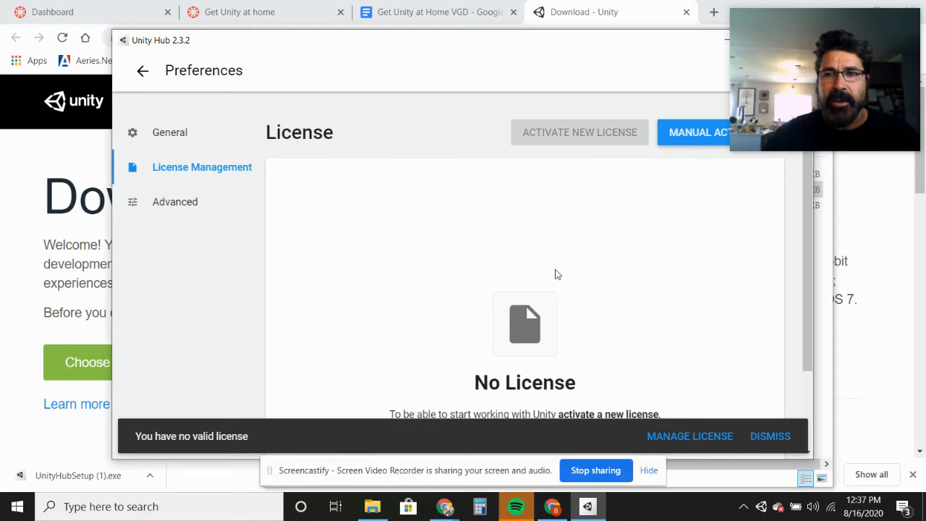
{"action": "left_click_drag", "start_coordinate": [523, 49], "coordinate": [439, 73]}
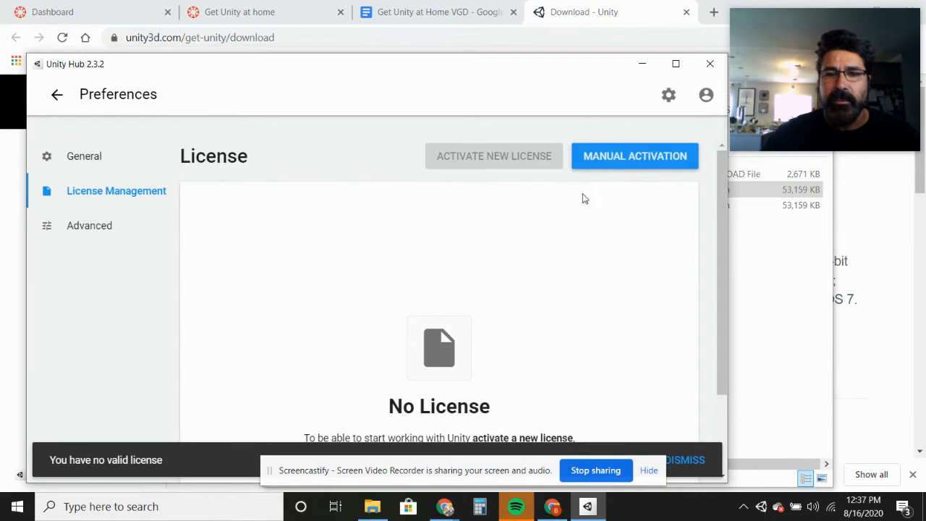
{"action": "scroll", "coordinate": [557, 234], "scroll_direction": "down", "scroll_amount": 2}
{"action": "scroll", "coordinate": [557, 235], "scroll_direction": "up", "scroll_amount": 2}
{"action": "left_click", "coordinate": [647, 156]}
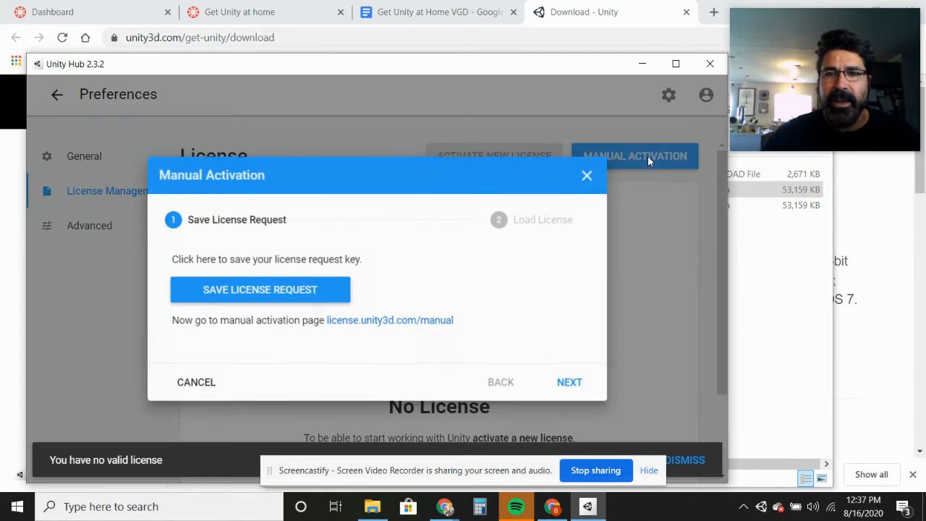
- Save the license request as Unity_lic.alf in a new Documents subfolder named Game Design
{"action": "left_click", "coordinate": [257, 295]}
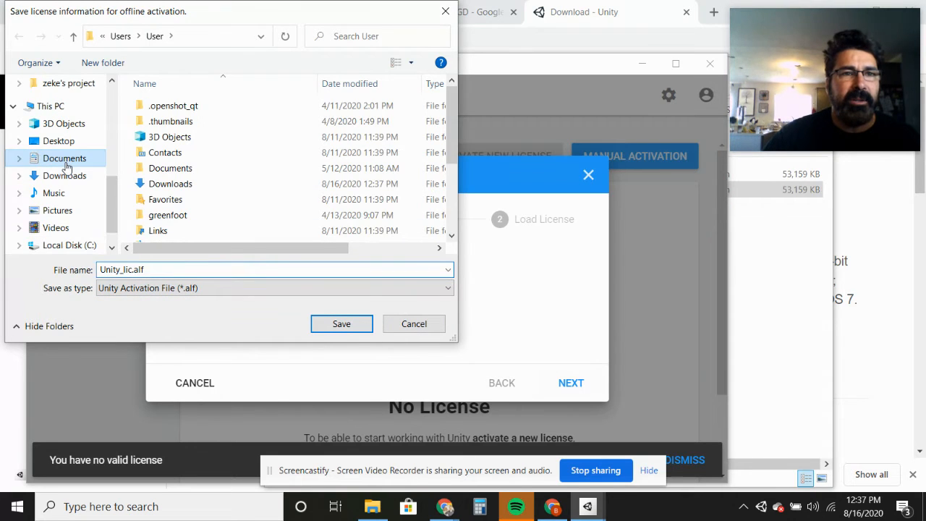
{"action": "left_click", "coordinate": [67, 159]}
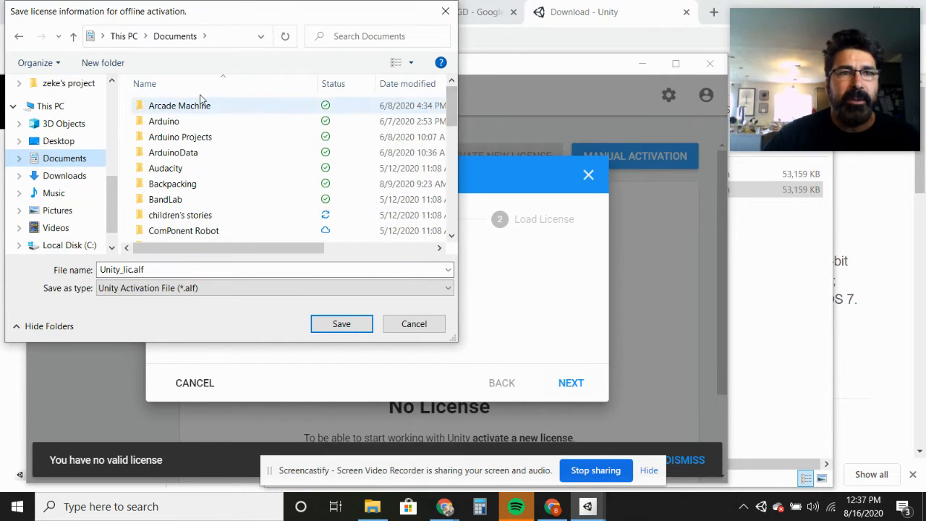
{"action": "left_click", "coordinate": [102, 65]}
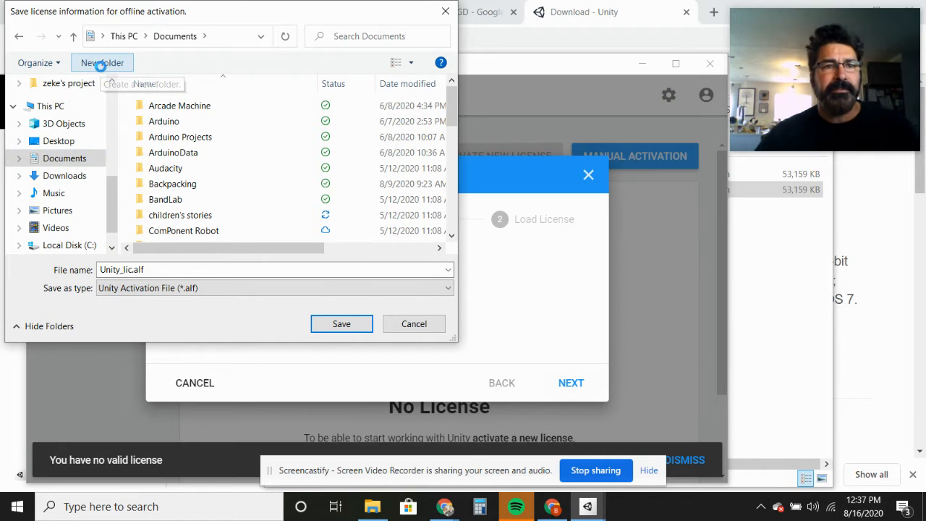
{"action": "type", "text": "Game Design"}
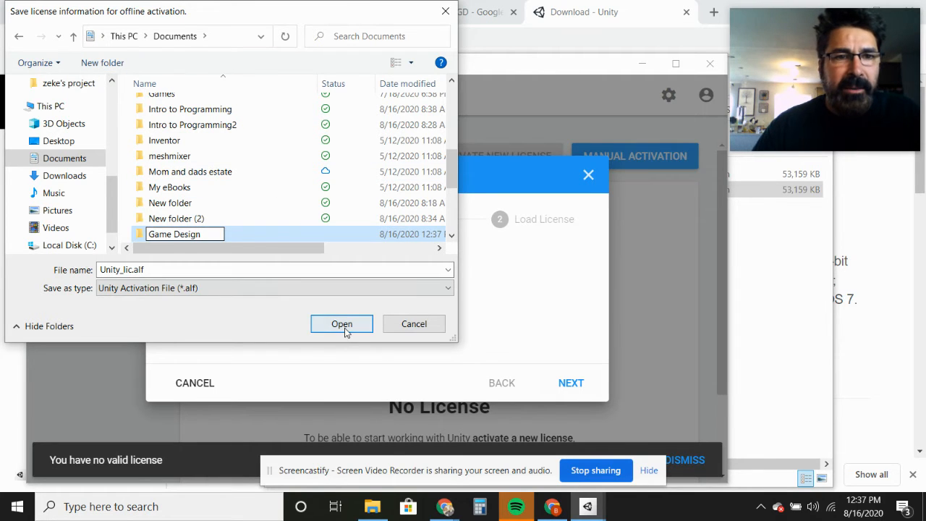
{"action": "left_click", "coordinate": [346, 327]}
{"action": "left_click", "coordinate": [346, 327]}
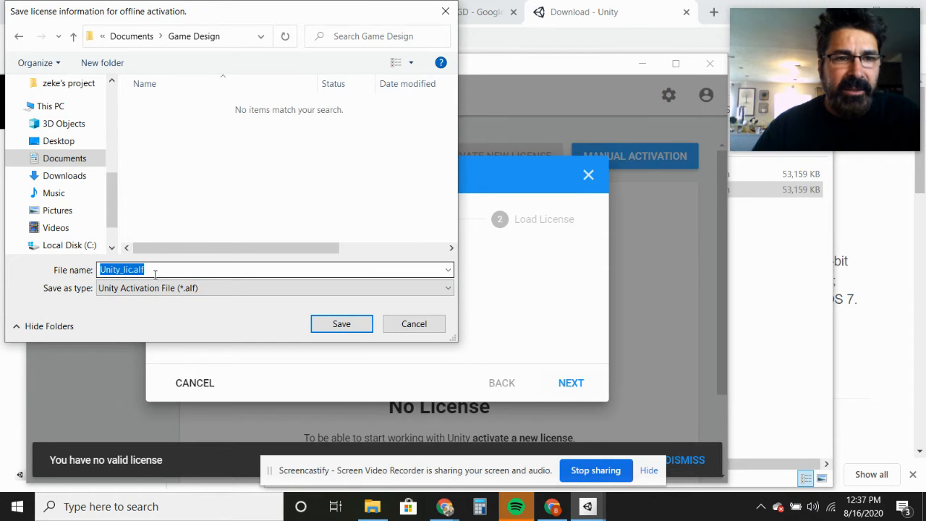
{"action": "left_click", "coordinate": [337, 325]}
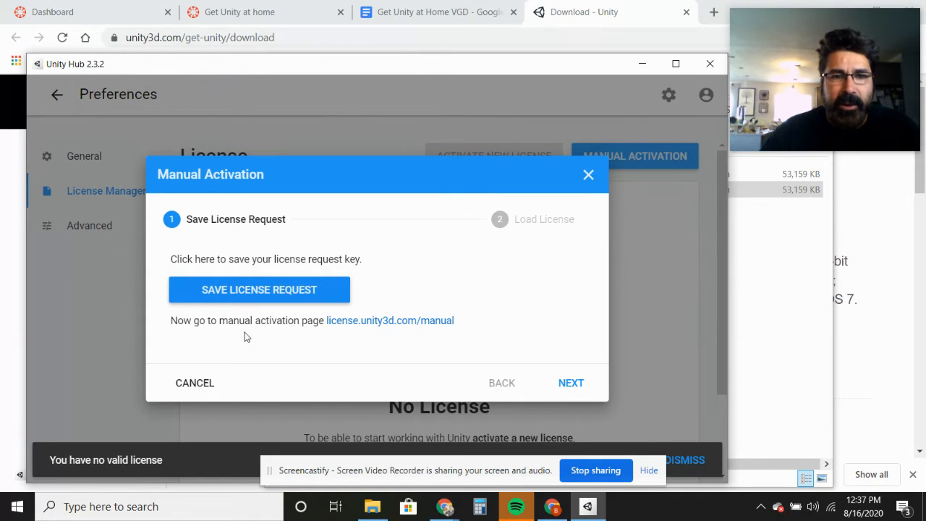
- Open the manual activation page license.unity3d.com/manual in the browser and maximize its window
{"action": "left_click", "coordinate": [373, 327]}
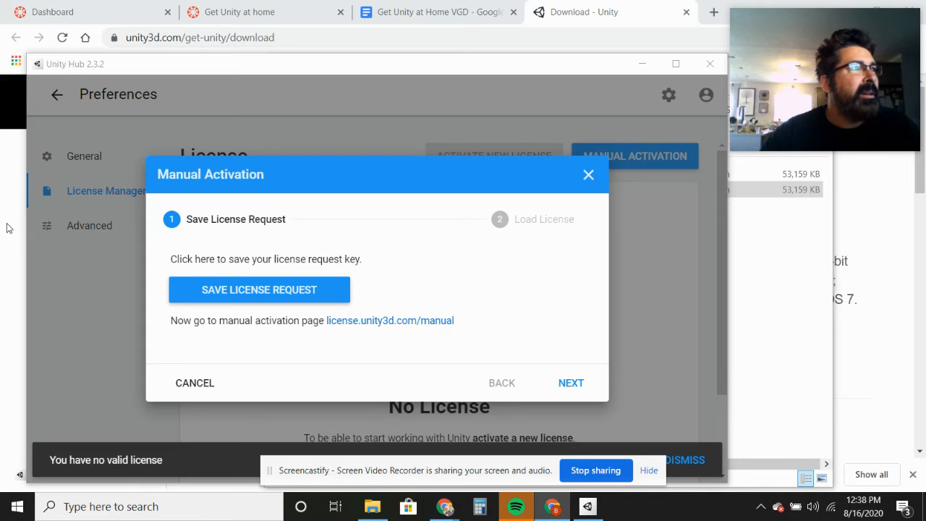
{"action": "left_click_drag", "start_coordinate": [0, 94], "coordinate": [507, 59]}
{"action": "left_click_drag", "start_coordinate": [657, 63], "coordinate": [633, 46]}
{"action": "left_click", "coordinate": [685, 30]}
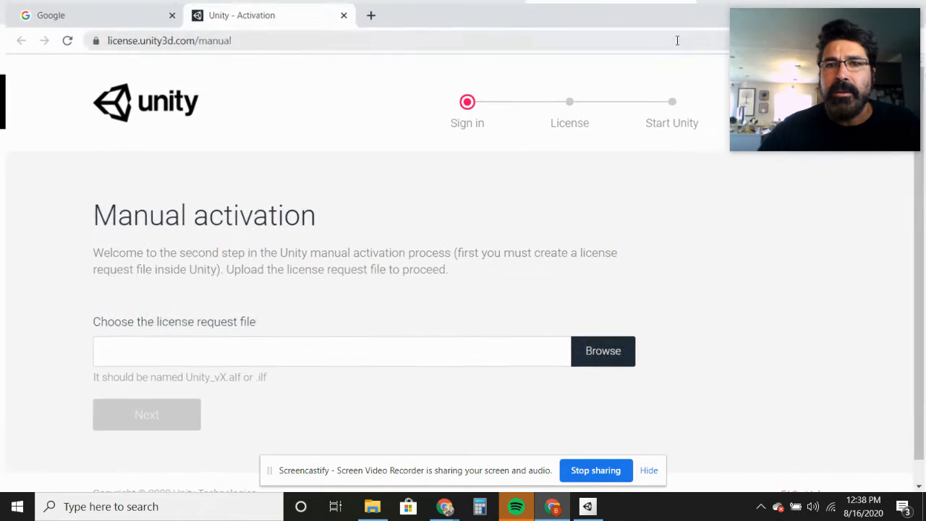
{"action": "left_click_drag", "start_coordinate": [761, 54], "coordinate": [759, 173]}
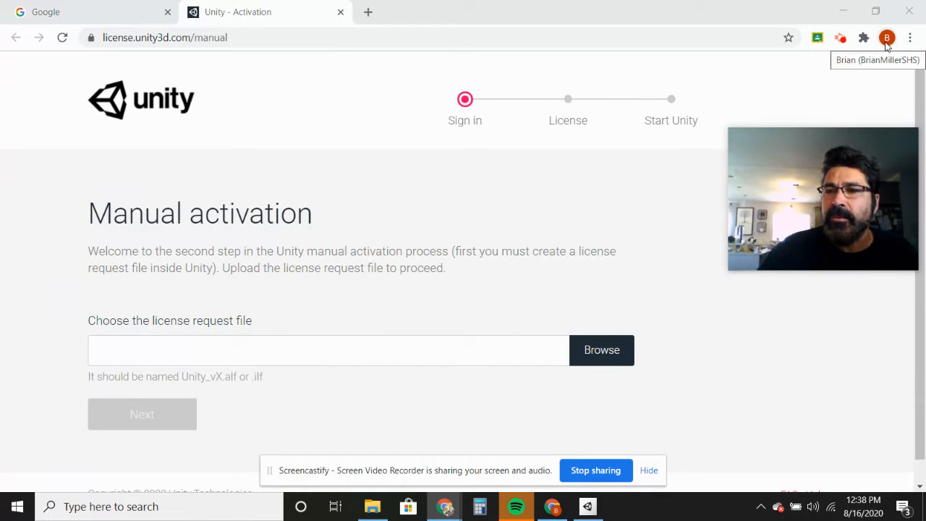
{"action": "left_click_drag", "start_coordinate": [835, 169], "coordinate": [826, 49]}
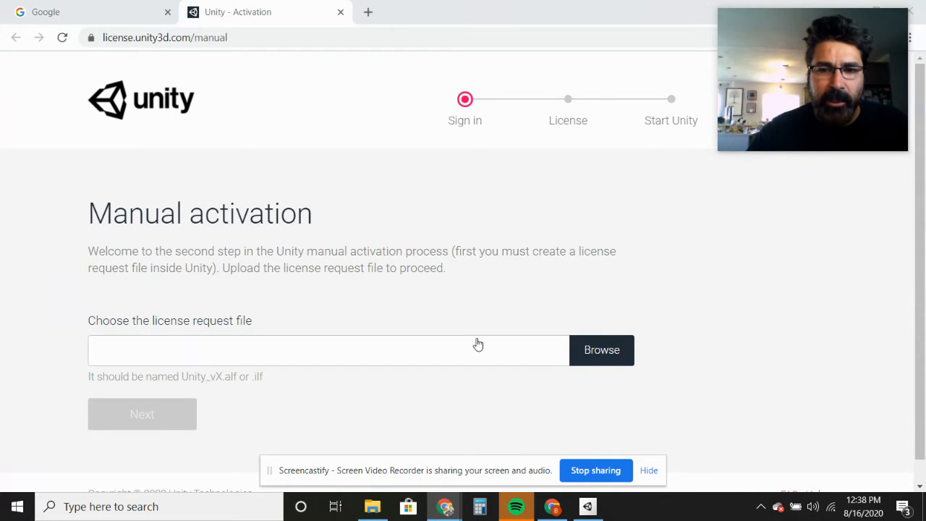
- Submit Unity_lic.alf from the Documents\Game Design folder as the license request file on the manual activation page
{"action": "left_click", "coordinate": [601, 352]}
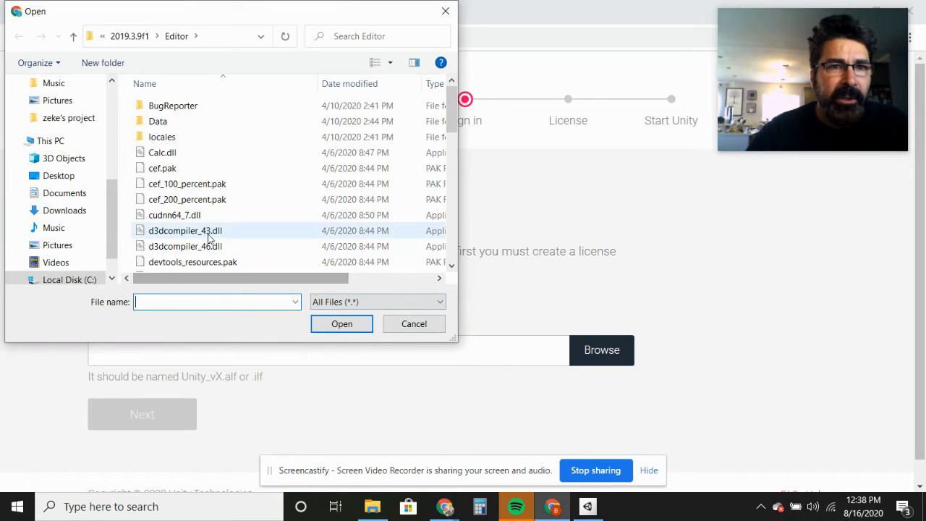
{"action": "left_click", "coordinate": [60, 197]}
{"action": "scroll", "coordinate": [451, 145], "scroll_direction": "down", "scroll_amount": 1}
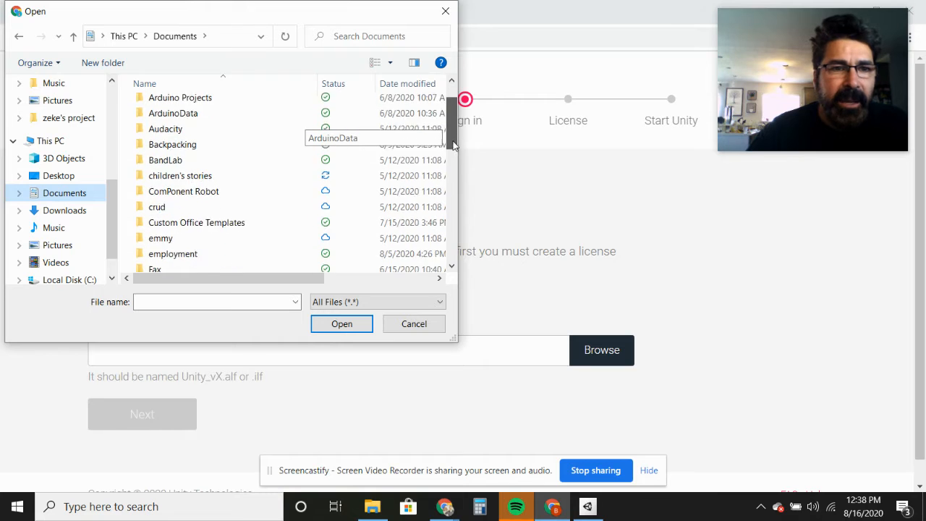
{"action": "scroll", "coordinate": [453, 144], "scroll_direction": "down", "scroll_amount": 2}
{"action": "left_click", "coordinate": [200, 210]}
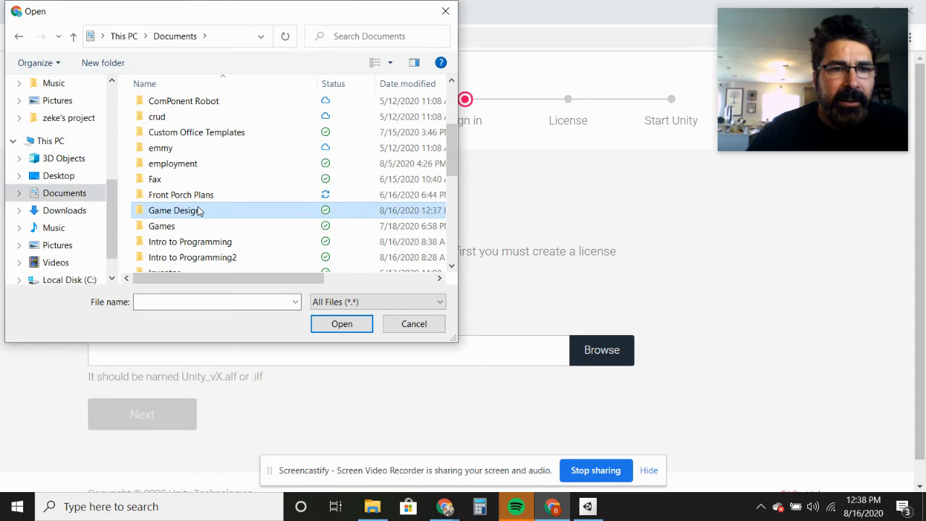
{"action": "double_click", "coordinate": [199, 209]}
{"action": "left_click", "coordinate": [169, 108]}
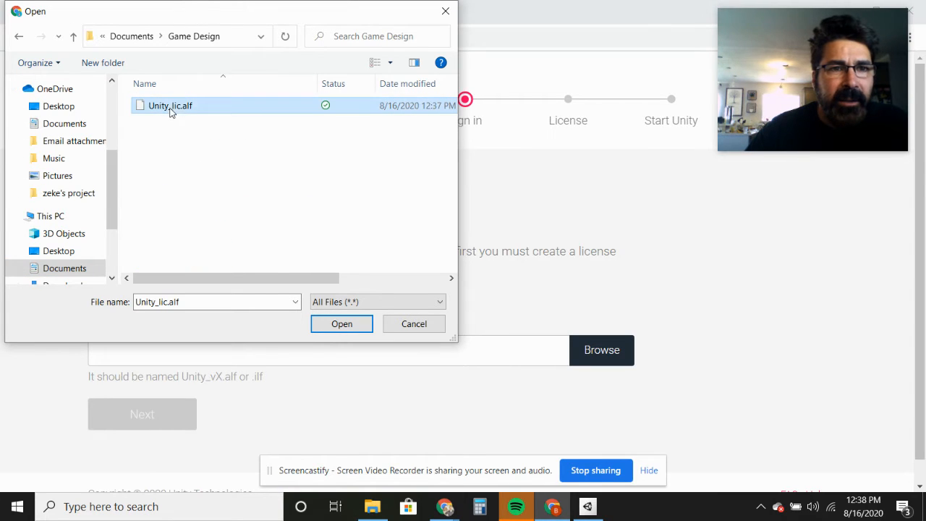
{"action": "left_click", "coordinate": [342, 324]}
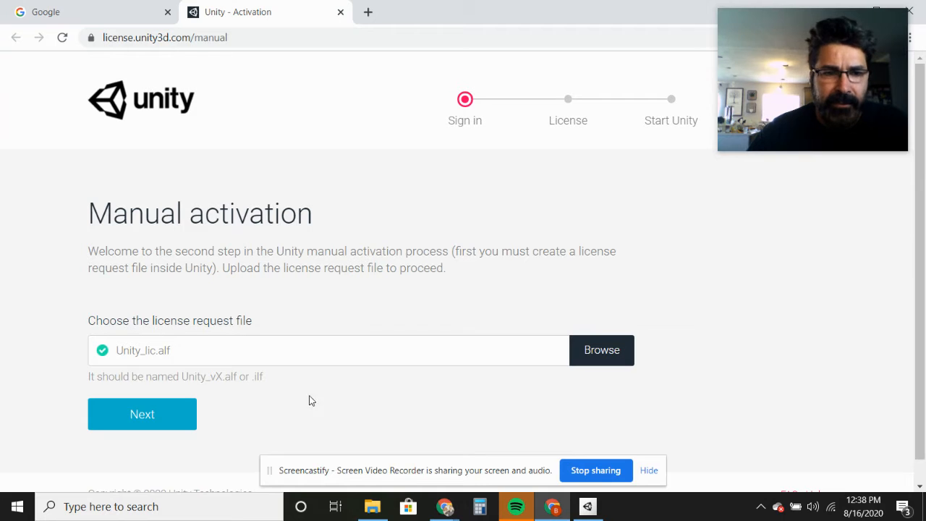
{"action": "left_click", "coordinate": [153, 413]}
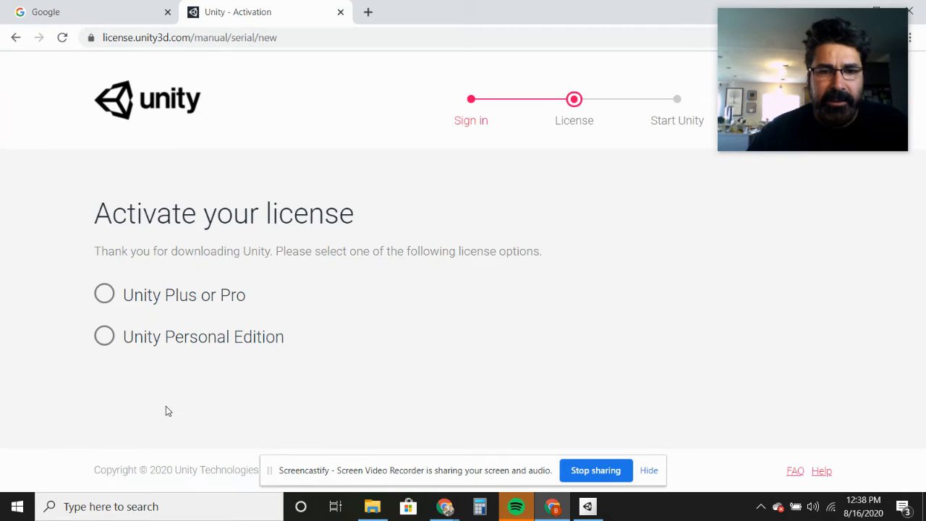
- Choose Unity Personal Edition with "I don't use Unity in a professional capacity" and download the license file
{"action": "left_click", "coordinate": [105, 340]}
{"action": "scroll", "coordinate": [293, 348], "scroll_direction": "down", "scroll_amount": 2}
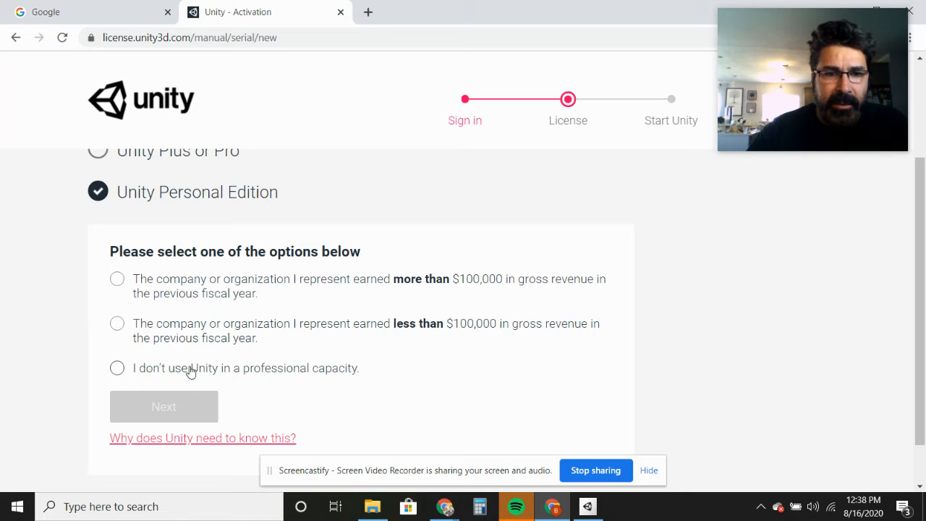
{"action": "left_click", "coordinate": [118, 370]}
{"action": "scroll", "coordinate": [264, 373], "scroll_direction": "down", "scroll_amount": 1}
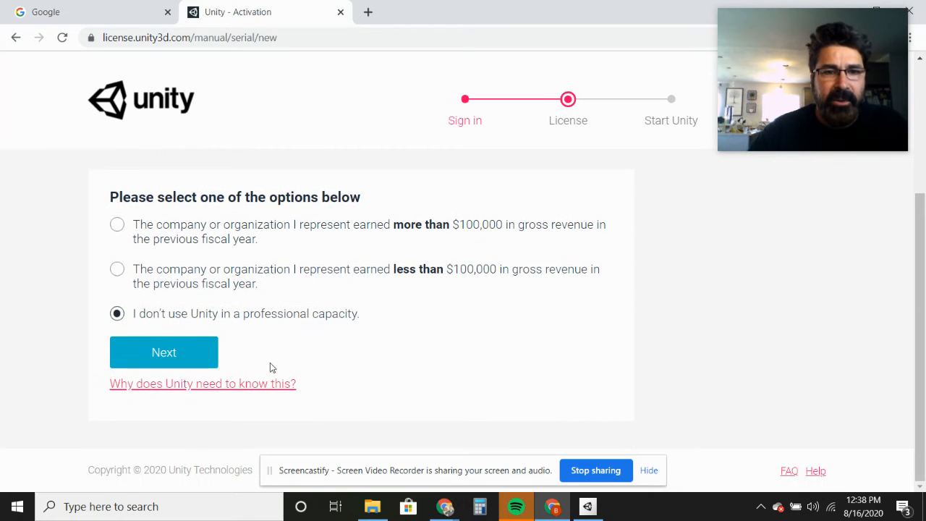
{"action": "left_click", "coordinate": [161, 355]}
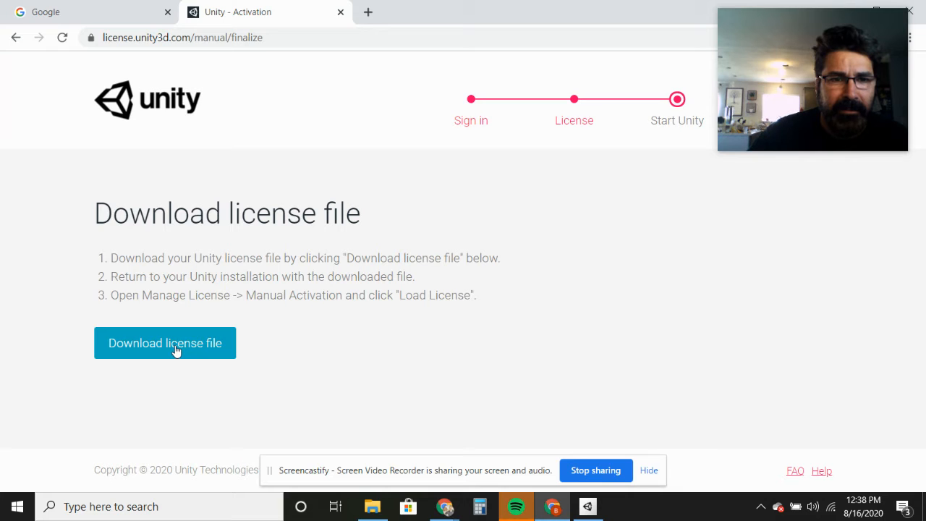
{"action": "left_click", "coordinate": [180, 346]}
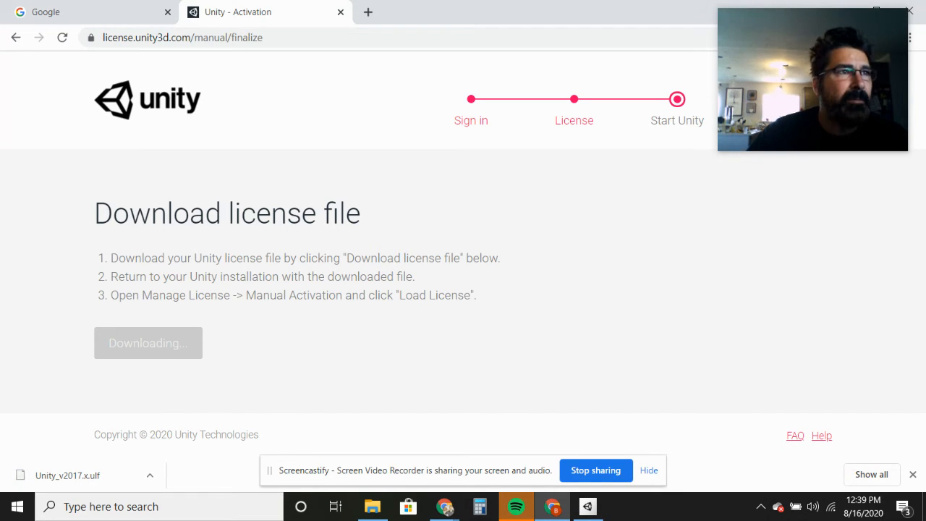
- Switch back to Unity Hub and complete the manual activation with Unity_v2017.x.ulf from the Downloads folder as the license file
{"action": "left_click_drag", "start_coordinate": [637, 21], "coordinate": [0, 30]}
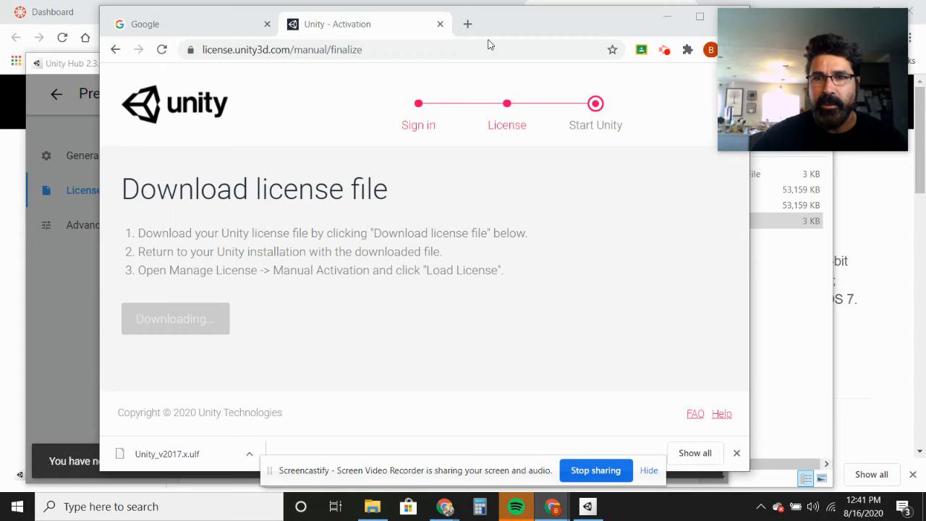
{"action": "left_click", "coordinate": [588, 507]}
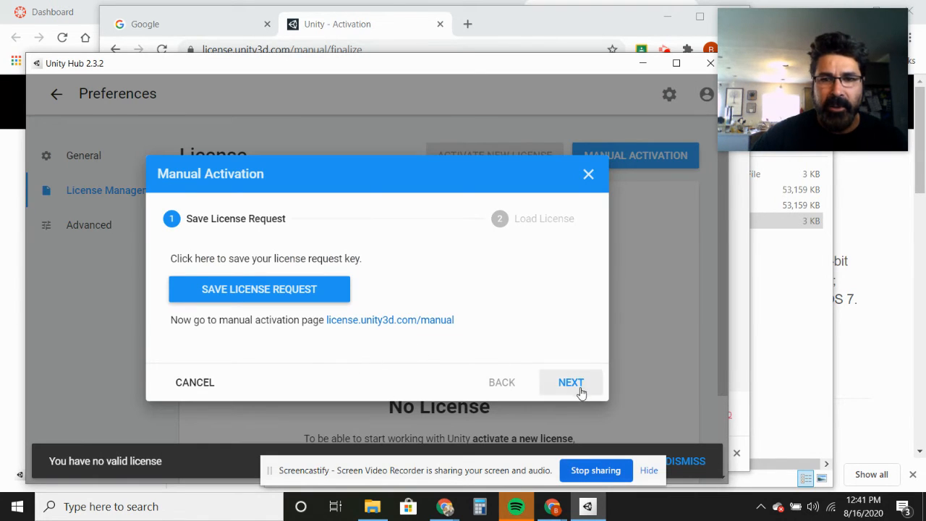
{"action": "left_click", "coordinate": [572, 384]}
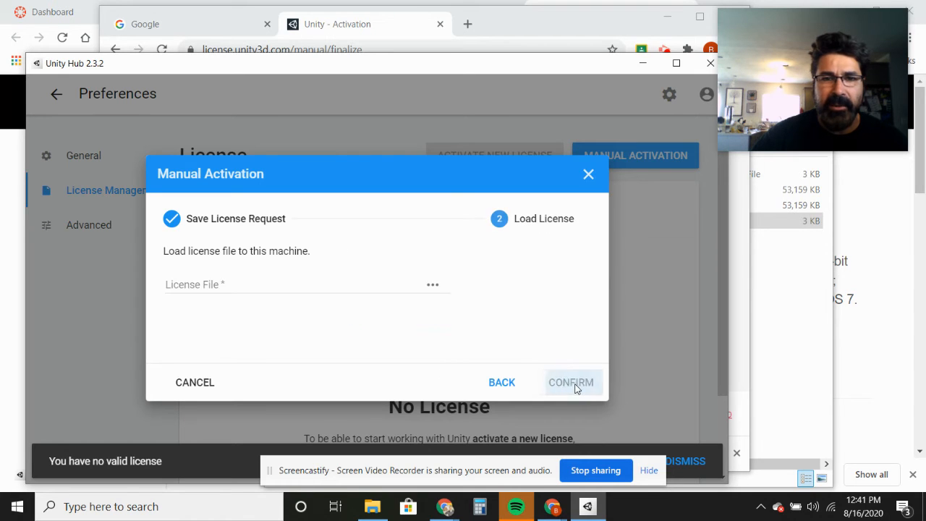
{"action": "left_click", "coordinate": [433, 287]}
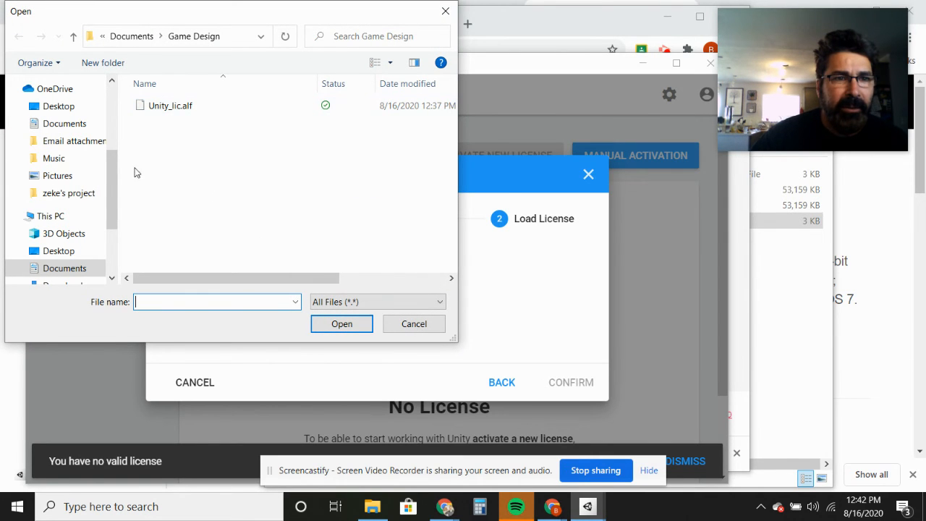
{"action": "left_click_drag", "start_coordinate": [112, 181], "coordinate": [82, 207]}
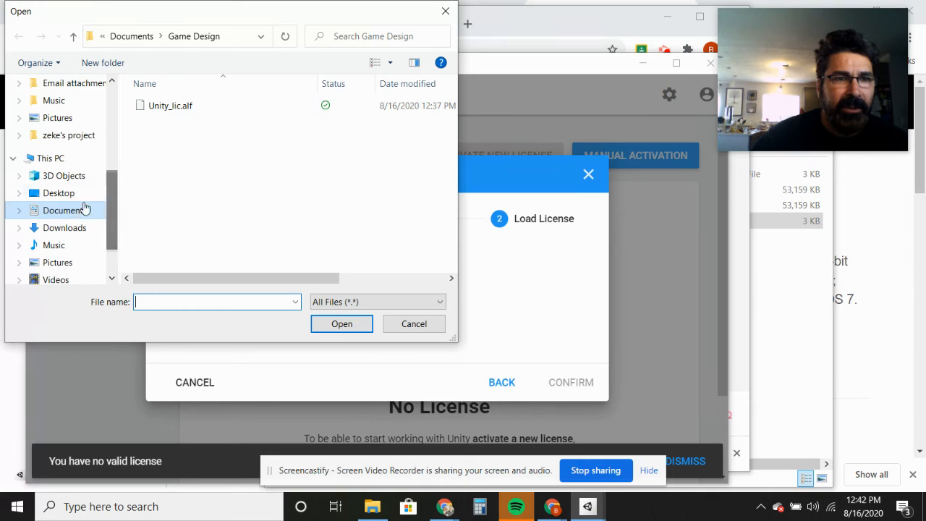
{"action": "left_click", "coordinate": [73, 230]}
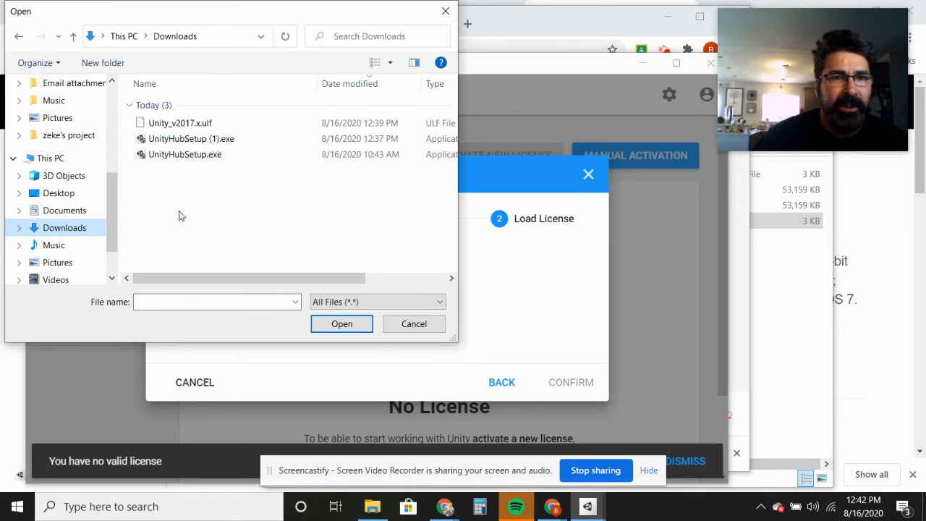
{"action": "left_click", "coordinate": [190, 123]}
{"action": "left_click", "coordinate": [341, 324]}
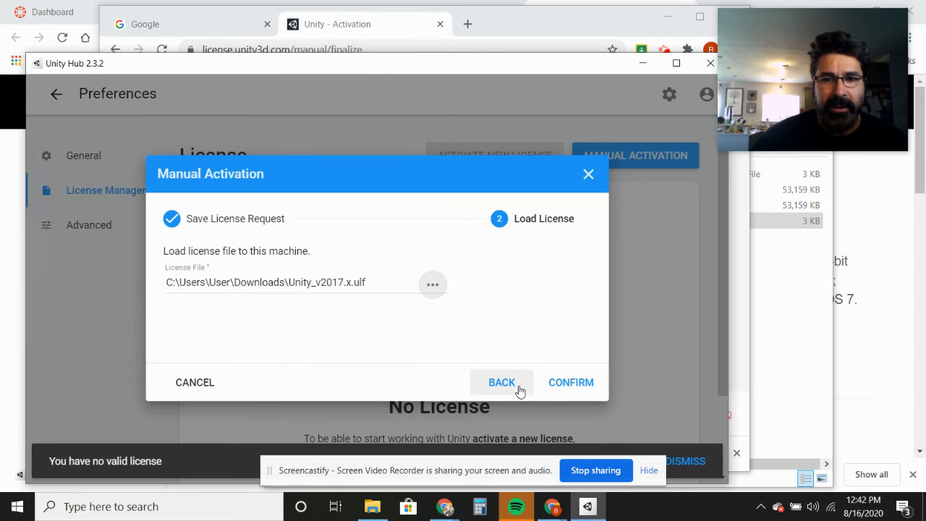
{"action": "left_click", "coordinate": [579, 390]}
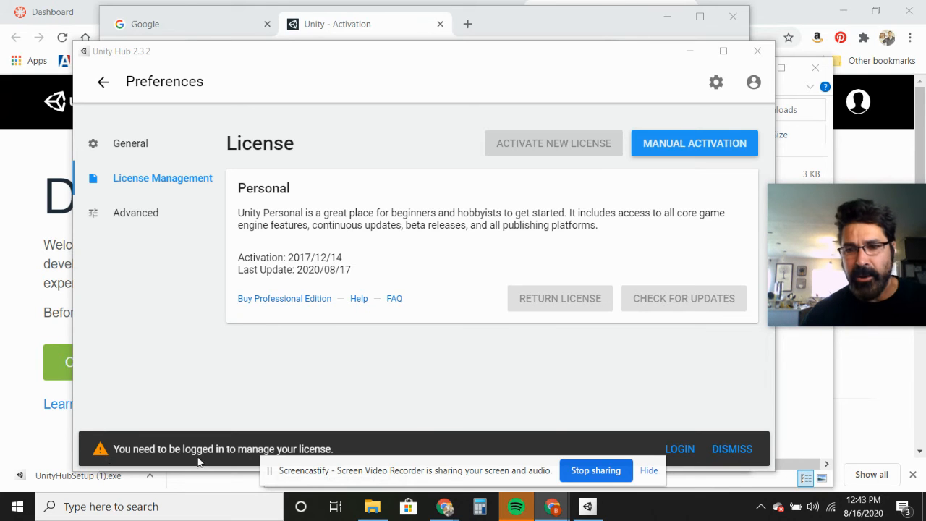
- Sign in to the Unity ID from the license management page with the account e-mail and password
{"action": "left_click", "coordinate": [688, 450]}
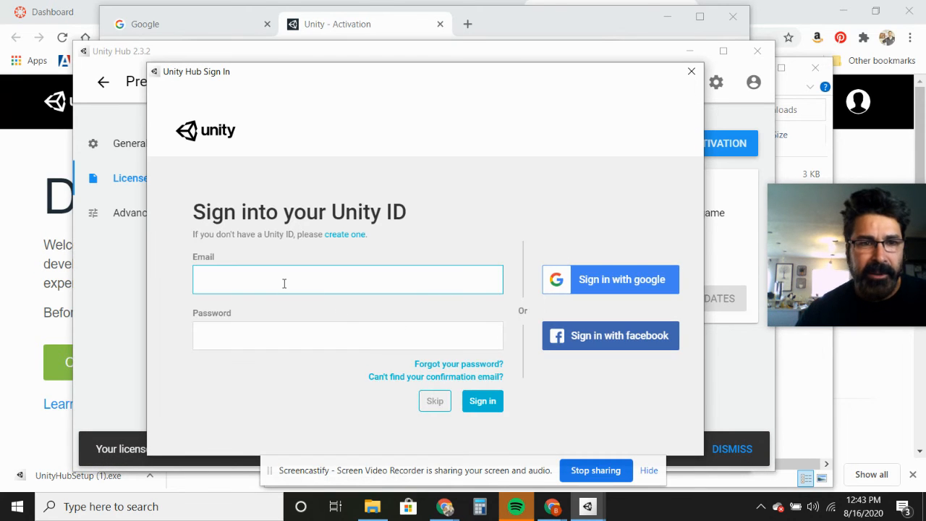
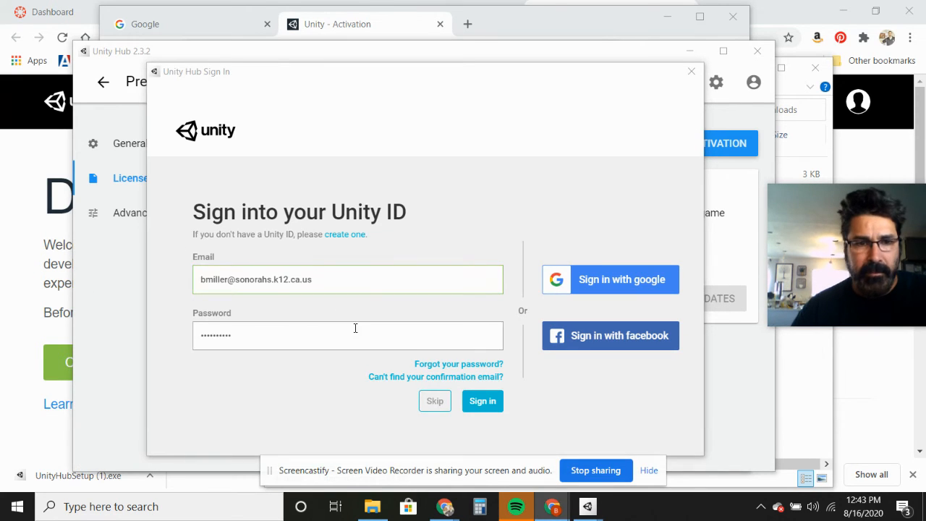
{"action": "left_click", "coordinate": [480, 407]}
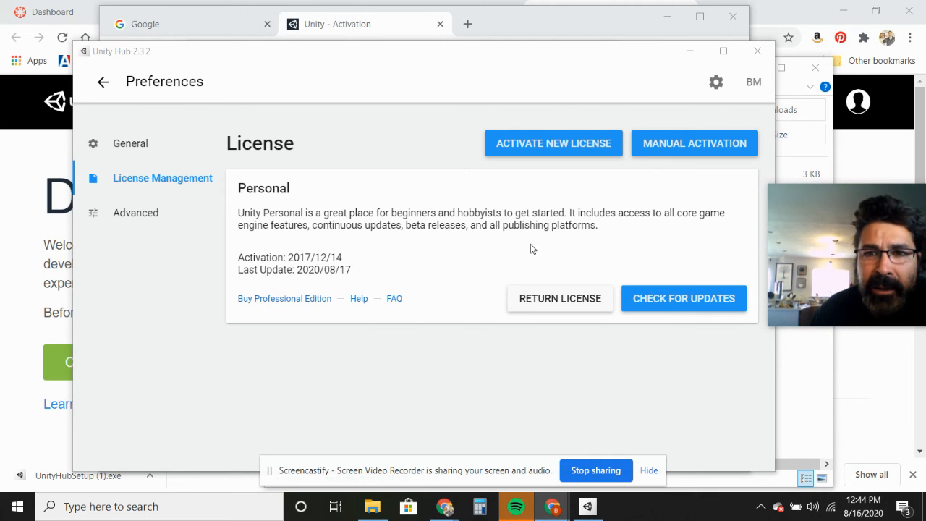
- Check the license for updates and activate a new Unity Personal license with "I don't use Unity in a professional capacity"
{"action": "left_click", "coordinate": [653, 304]}
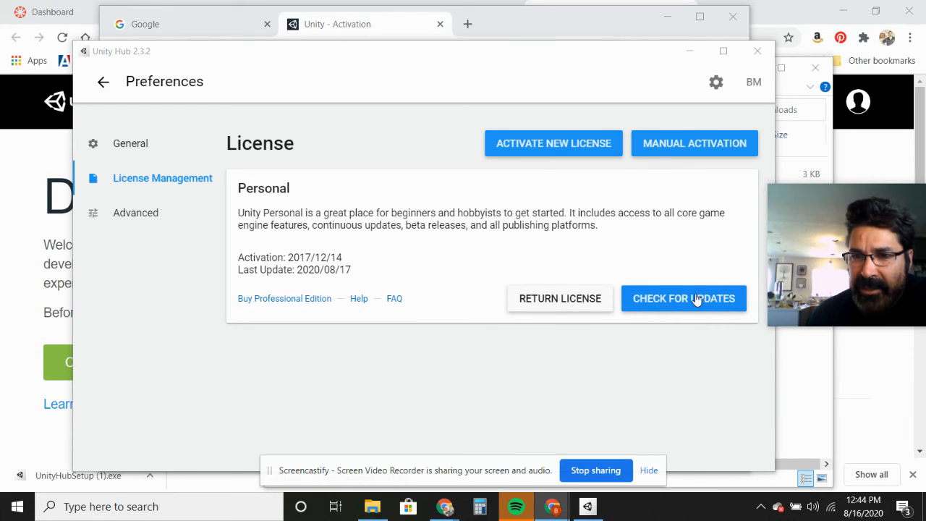
{"action": "left_click", "coordinate": [548, 148]}
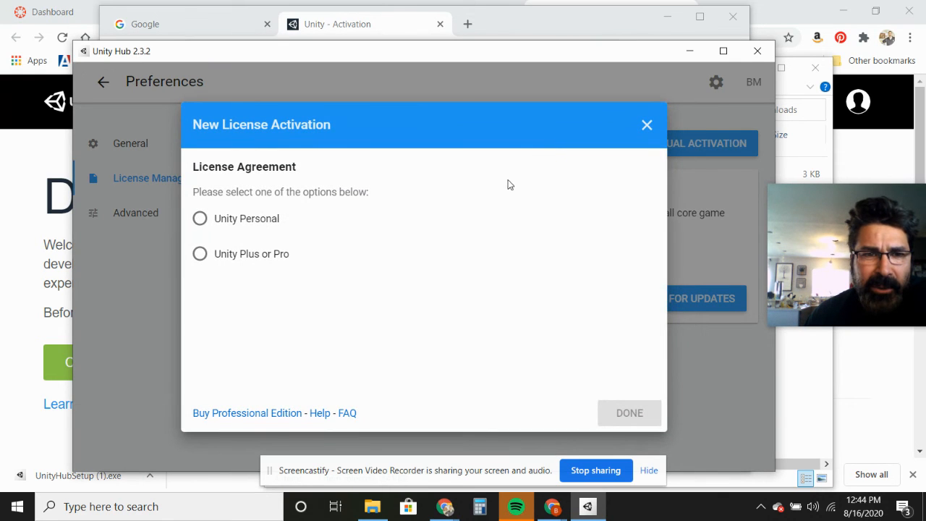
{"action": "left_click", "coordinate": [200, 219]}
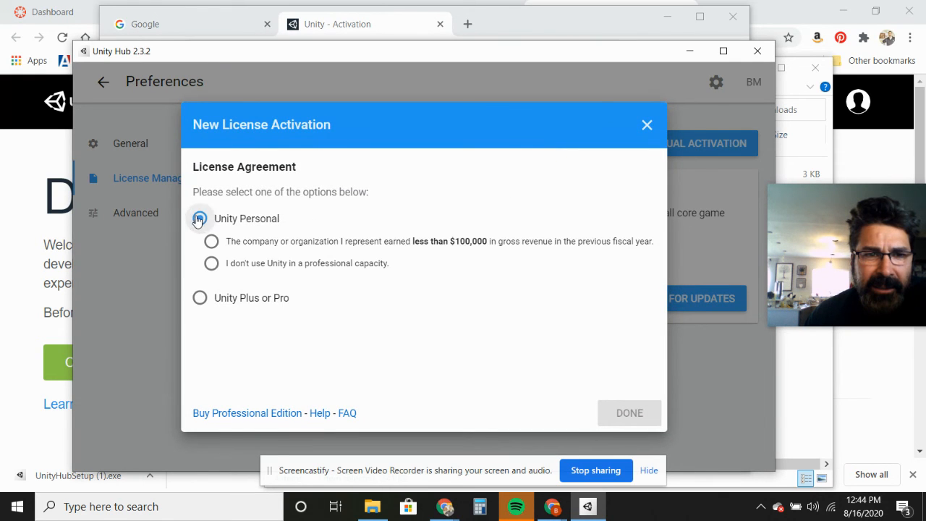
{"action": "left_click", "coordinate": [211, 263]}
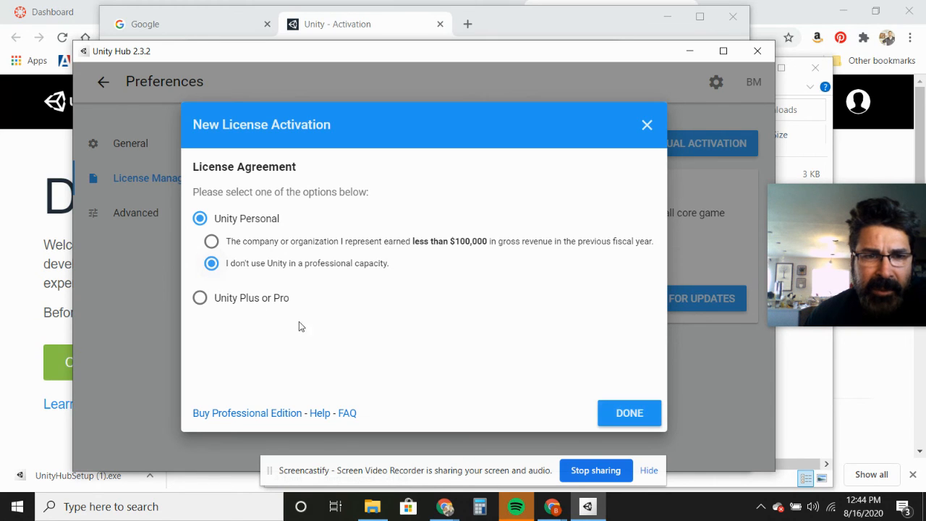
{"action": "left_click", "coordinate": [627, 413]}
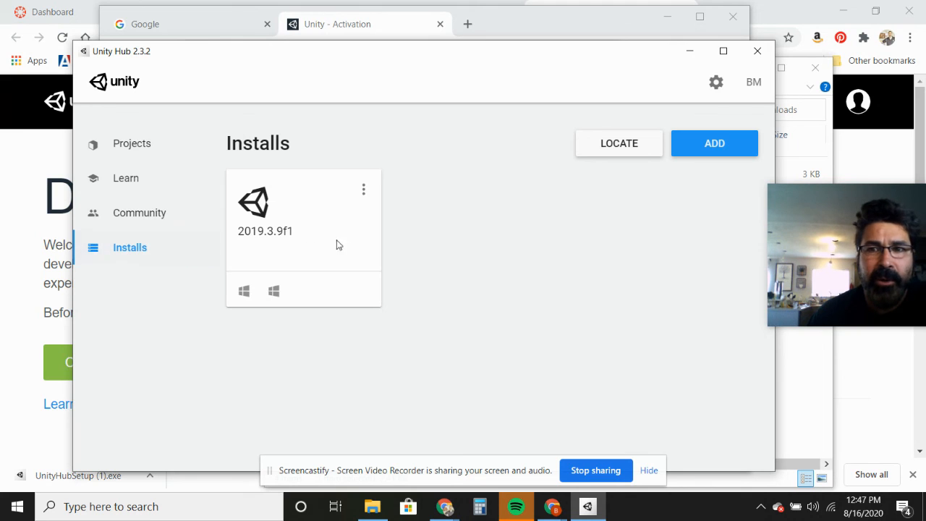
- Start adding Unity 2020.1.2f1 to the installs and proceed to its module selection
{"action": "left_click", "coordinate": [707, 151]}
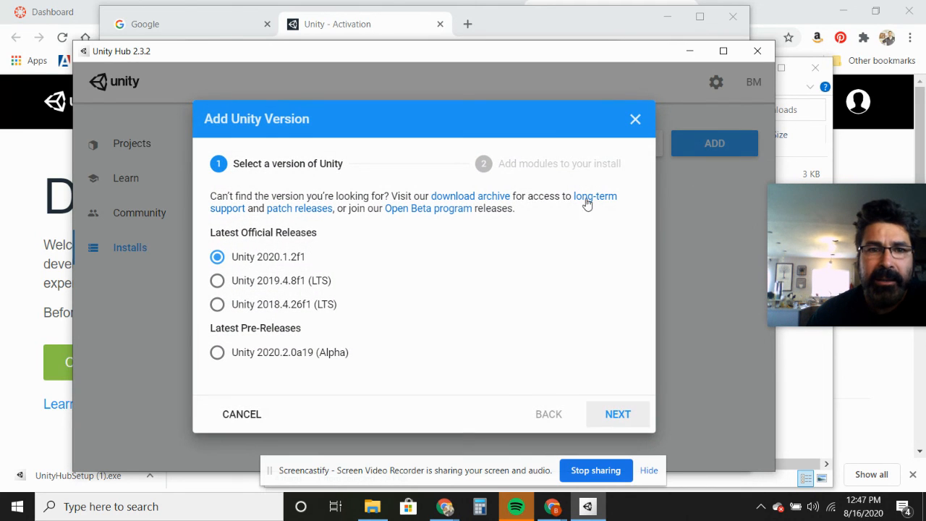
{"action": "left_click", "coordinate": [615, 414]}
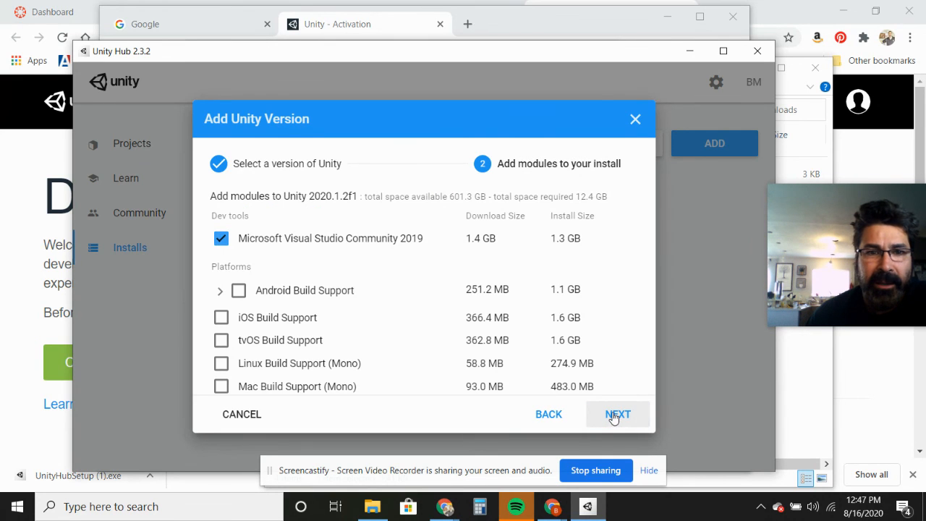